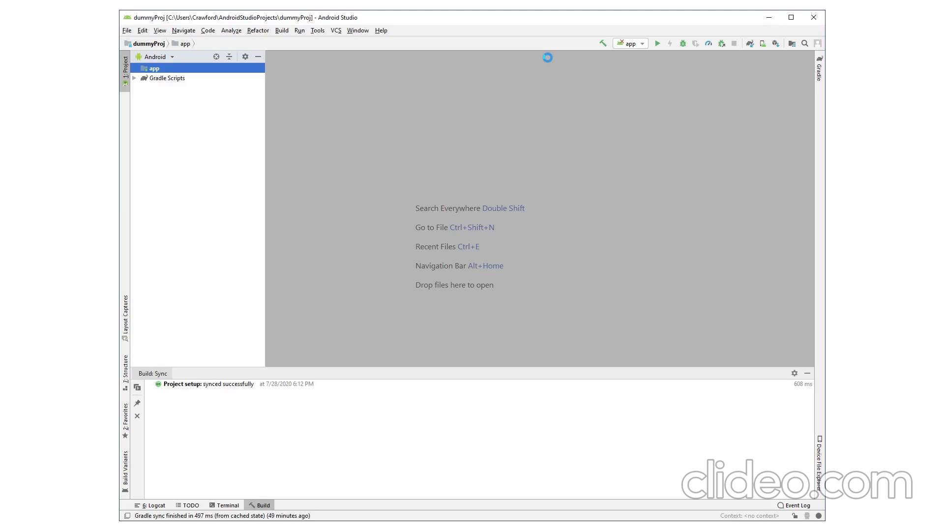
Export the dummyProj project to the Desktop as the zip file dummyProj.zip
left_click(128, 31)
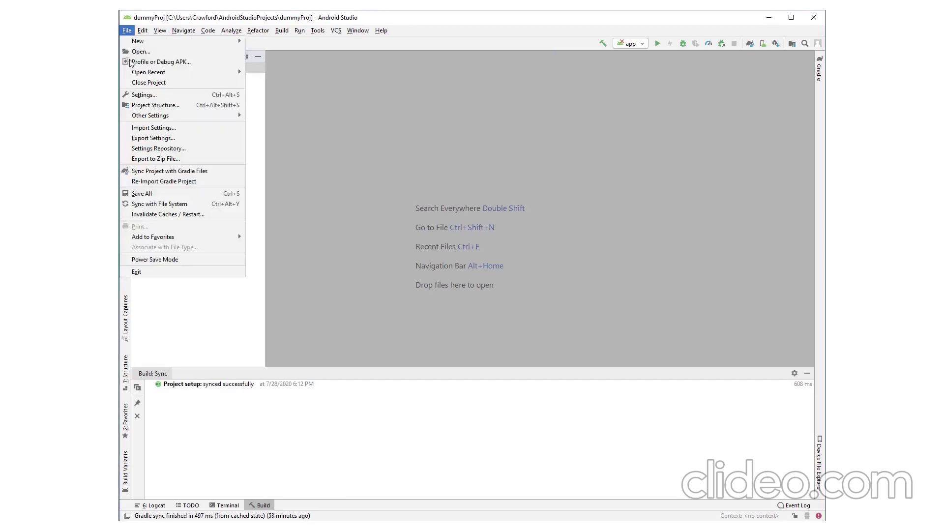
left_click(150, 159)
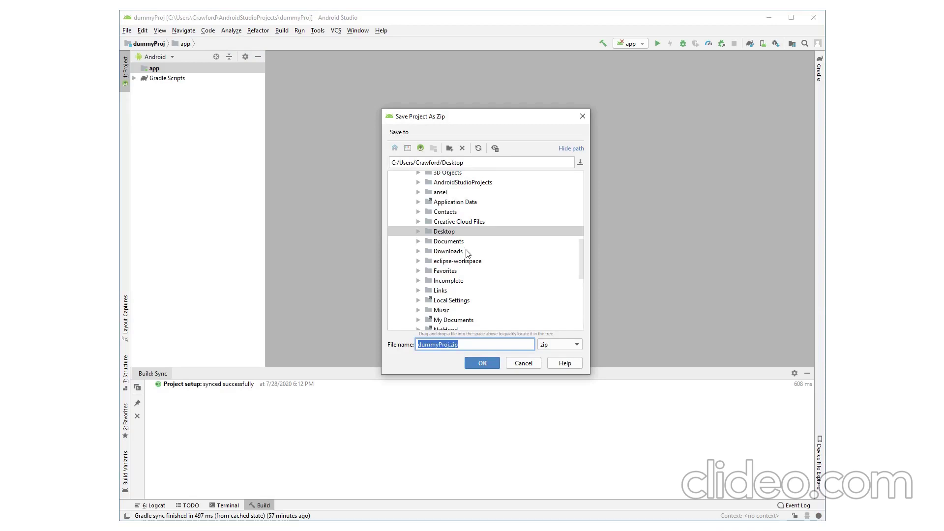
left_click(476, 364)
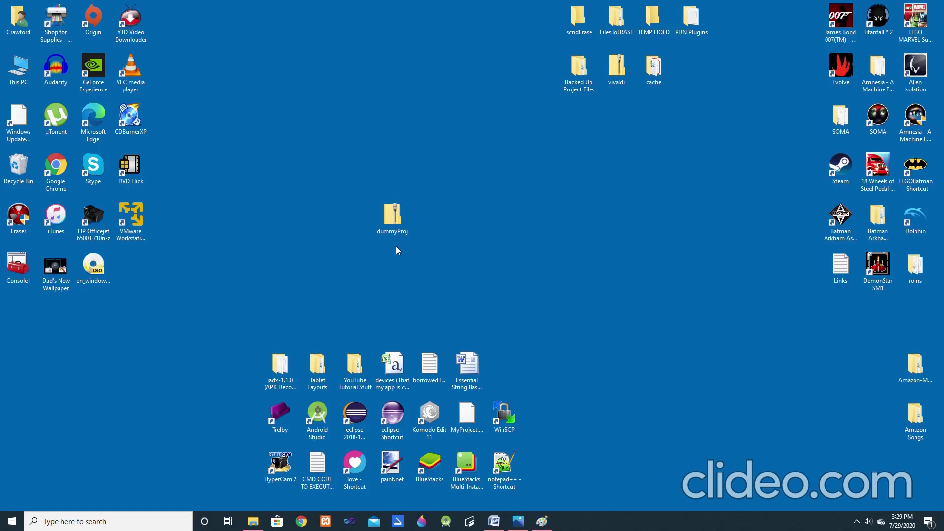
Examine the files inside the exported dummyProj archive's project folder on the desktop, and close it
double_click(393, 216)
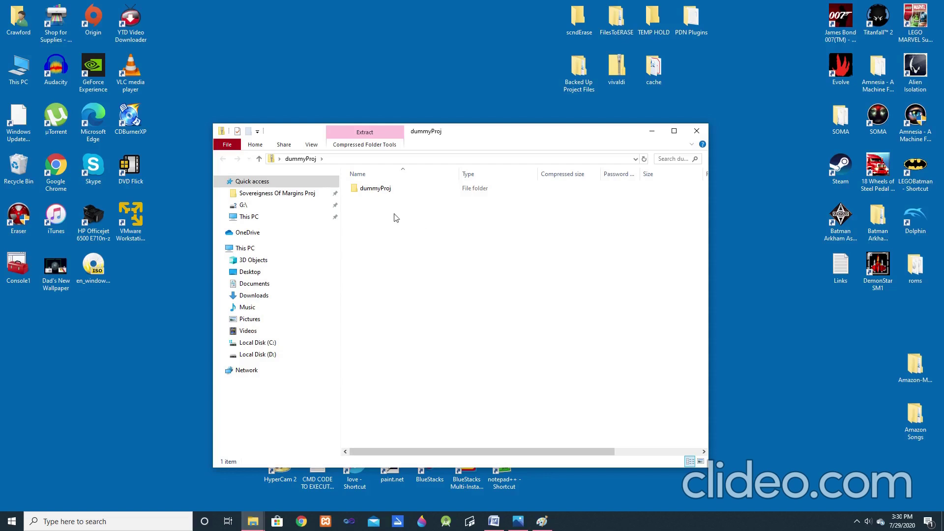
double_click(372, 190)
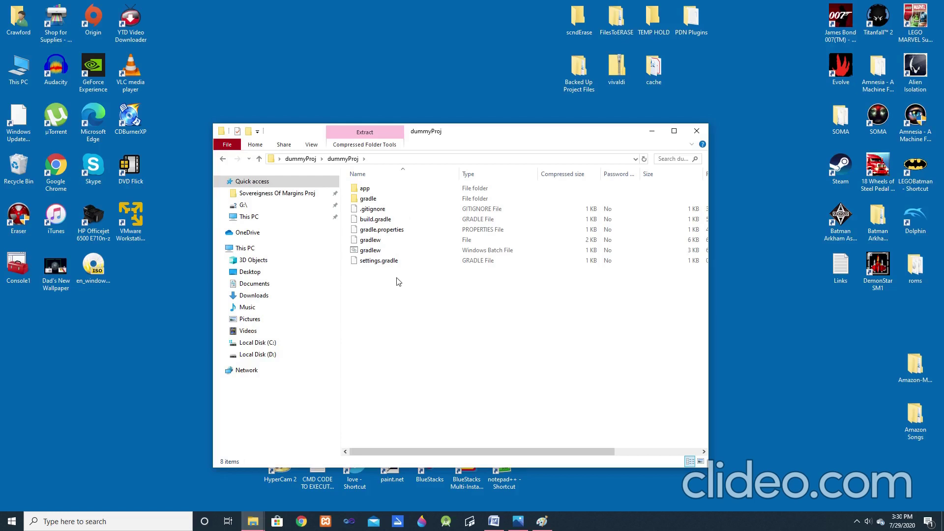
left_click(696, 131)
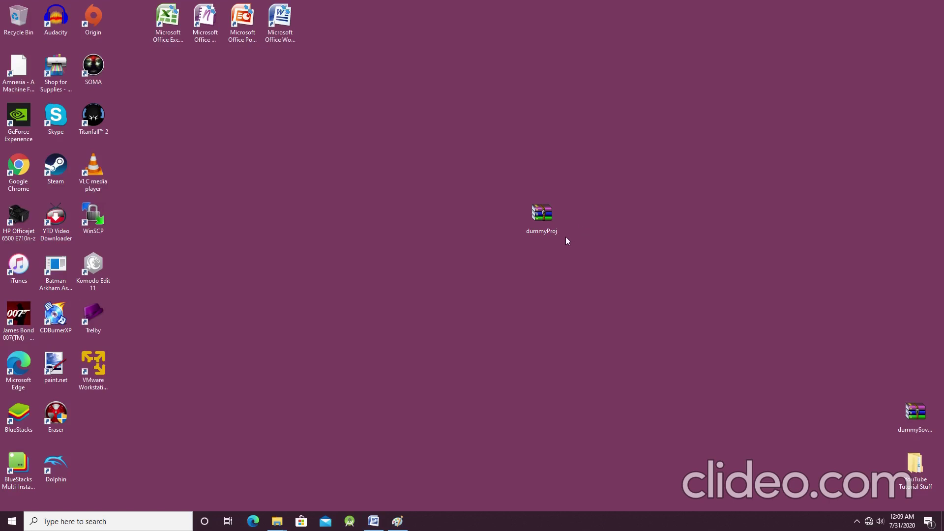
Extract the dummyProj archive directly onto the other computer's desktop and check the extracted folder's contents
right_click(545, 222)
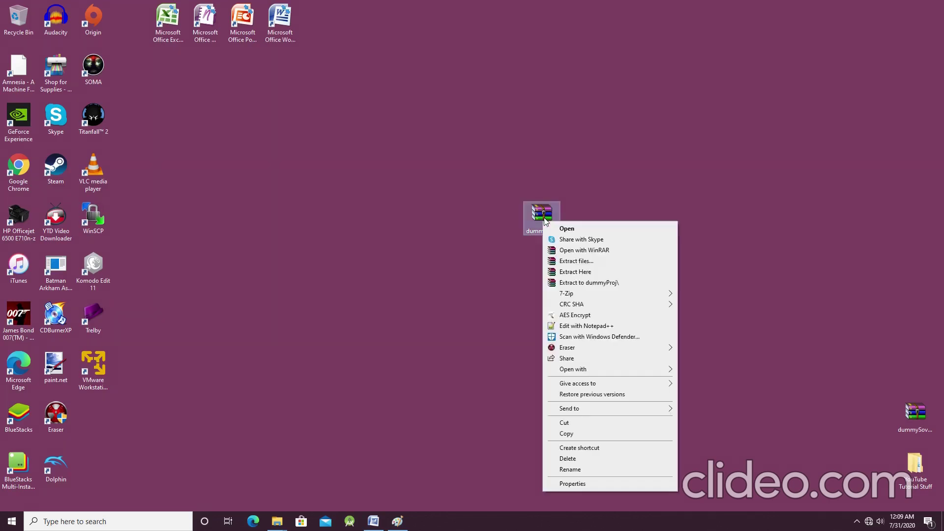
left_click(566, 276)
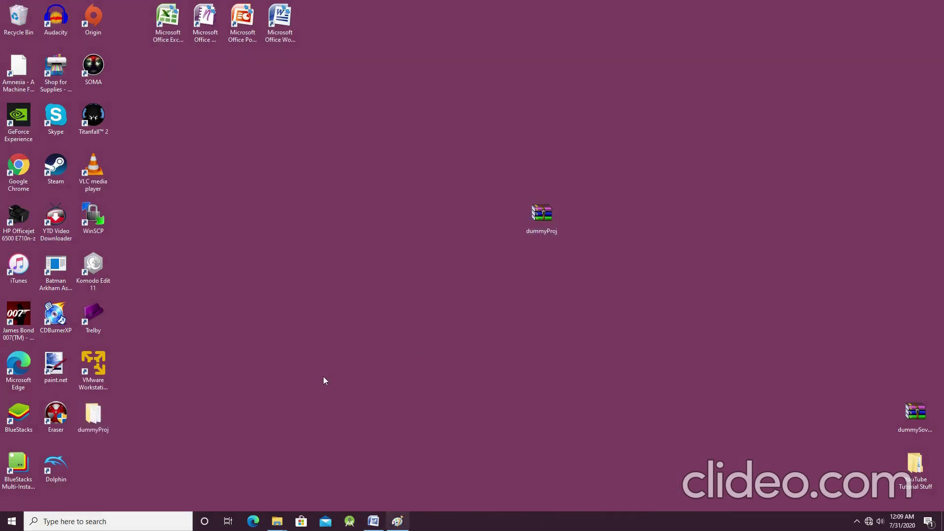
double_click(94, 429)
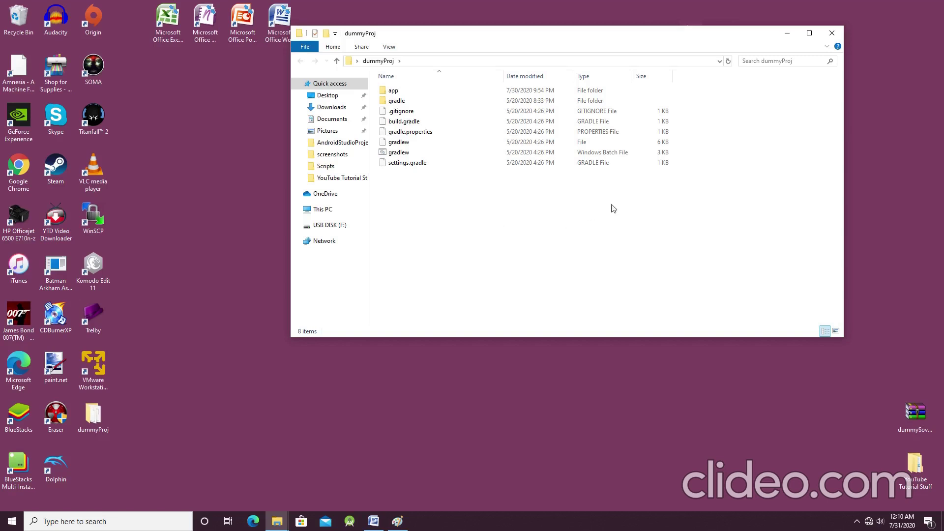
left_click(831, 33)
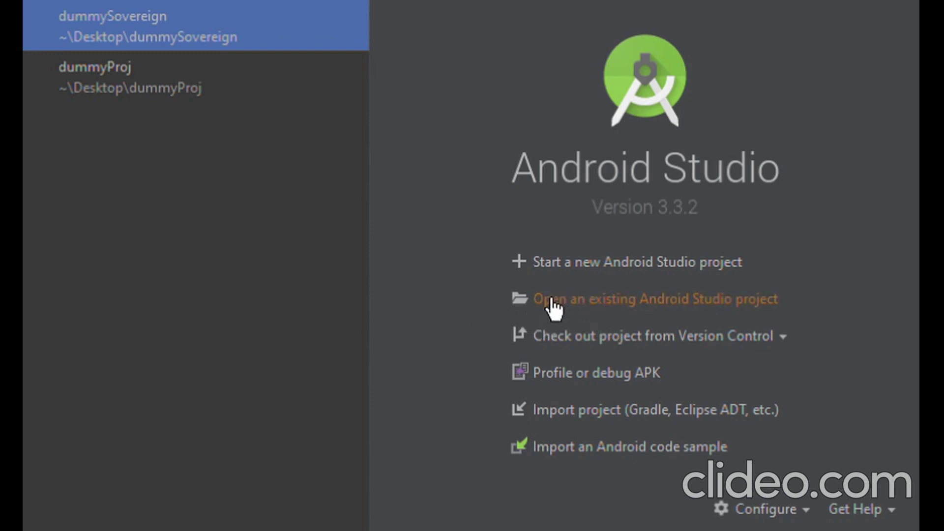
Open the existing Android Studio project dummyProj from the Desktop and expand its app module
left_click(638, 309)
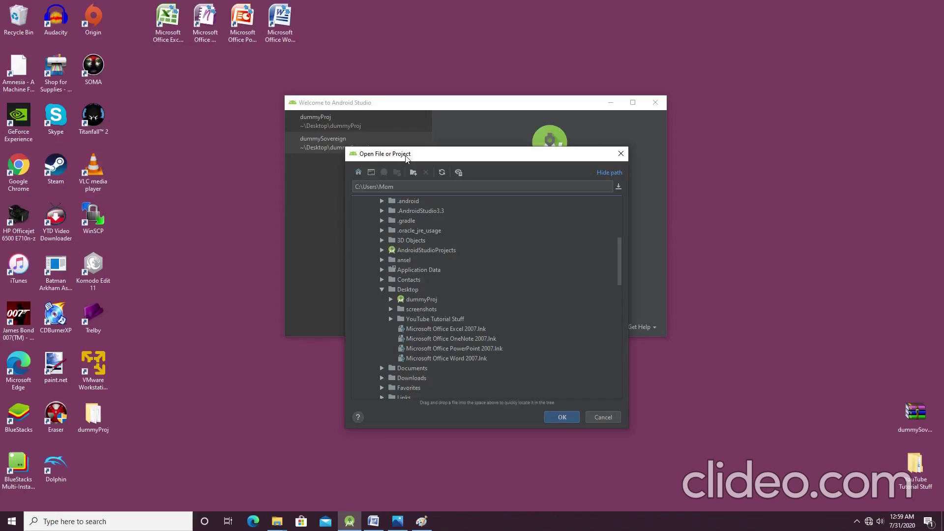
left_click(424, 298)
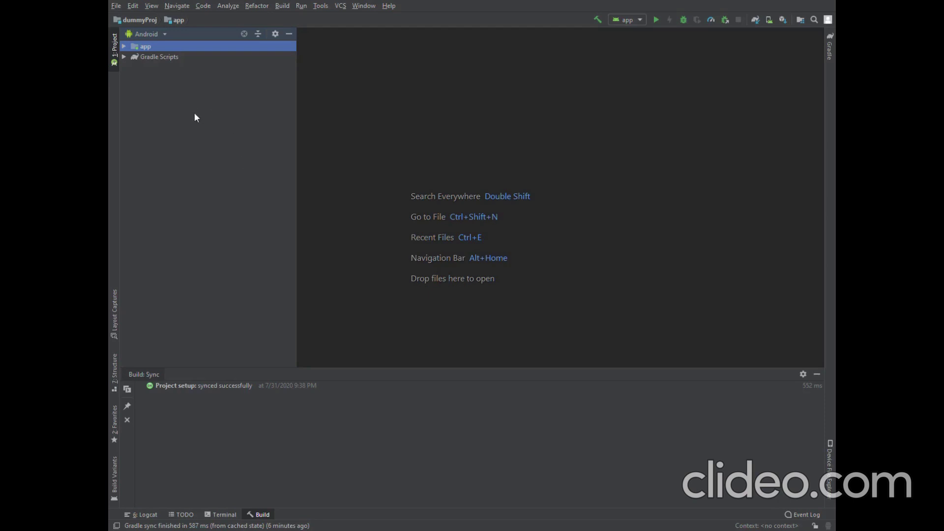
left_click(123, 47)
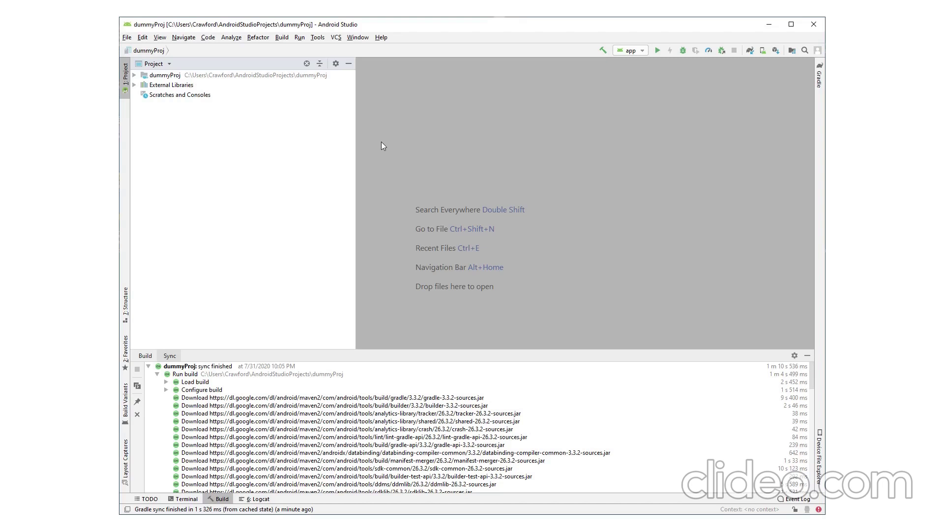
Clean the original dummyProj project in the AndroidStudioProjects folder
left_click(281, 37)
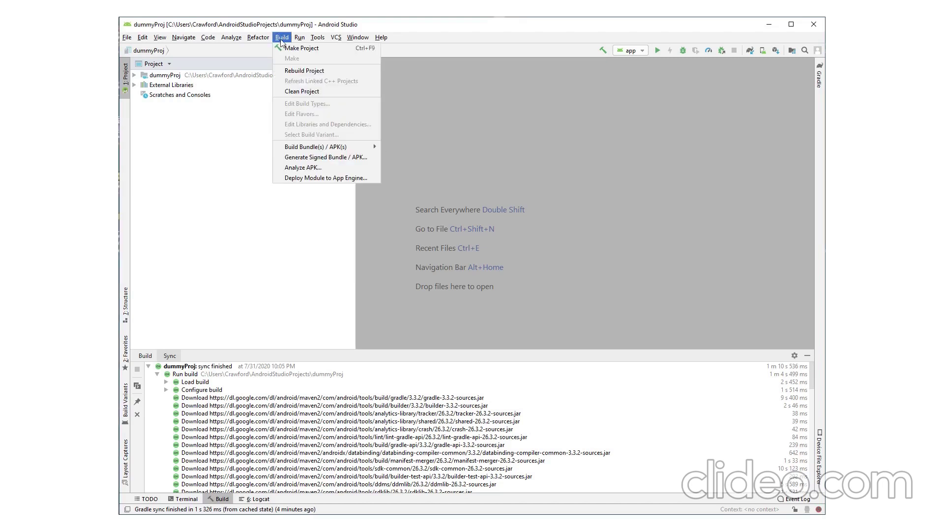
left_click(296, 91)
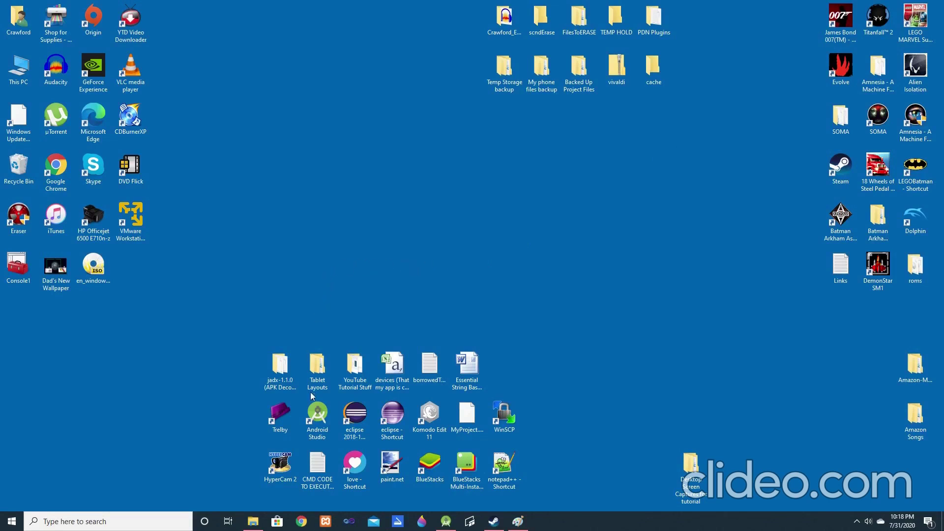
Switch to File Explorer and open the dummyProj folder under AndroidStudioProjects in the user's profile on drive C
middle_click(255, 523)
double_click(325, 278)
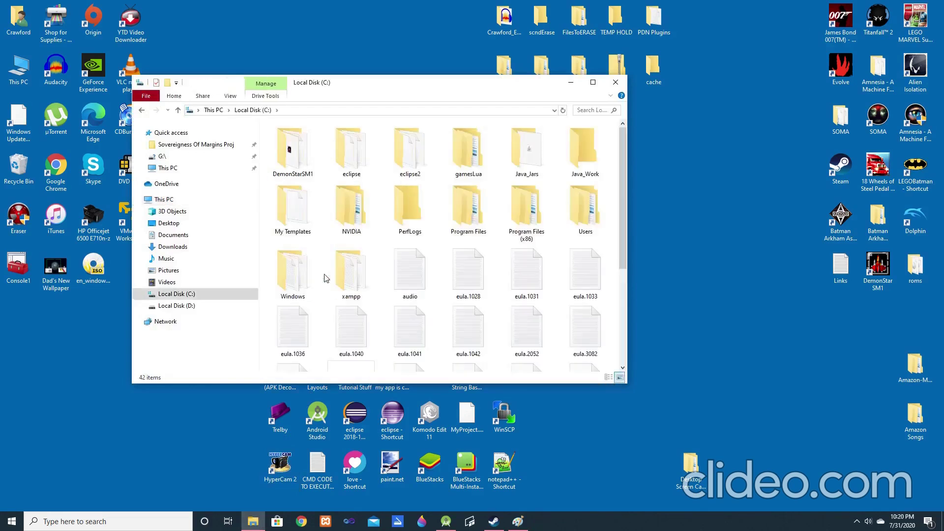
double_click(575, 215)
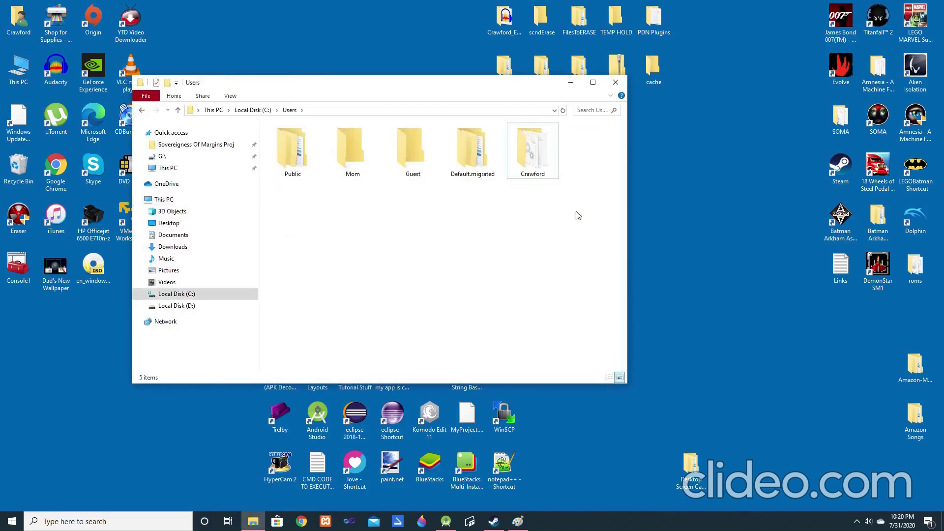
double_click(535, 174)
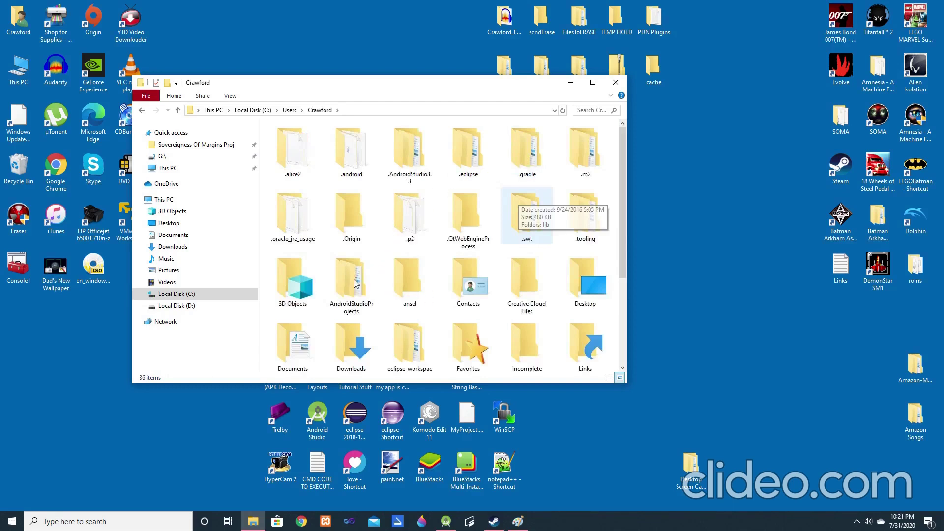
double_click(346, 292)
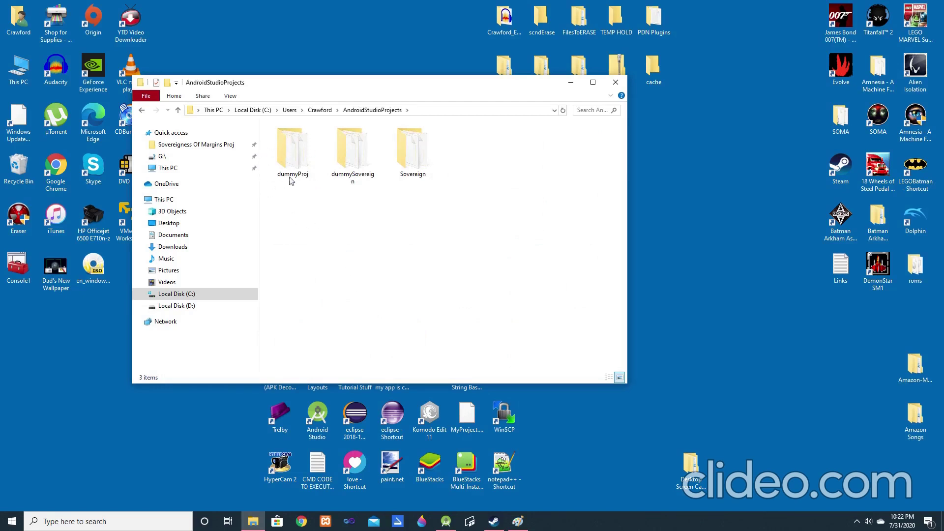
double_click(289, 154)
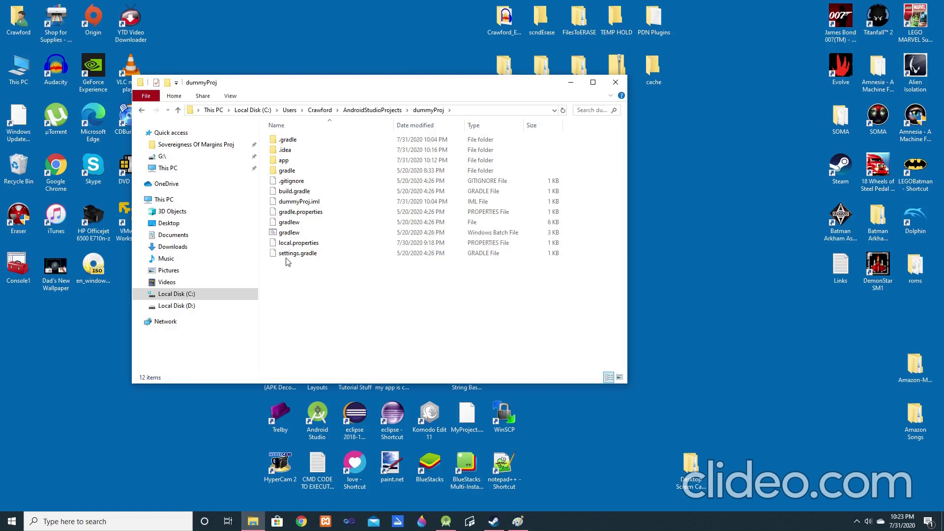
left_click_drag(288, 265, 290, 162)
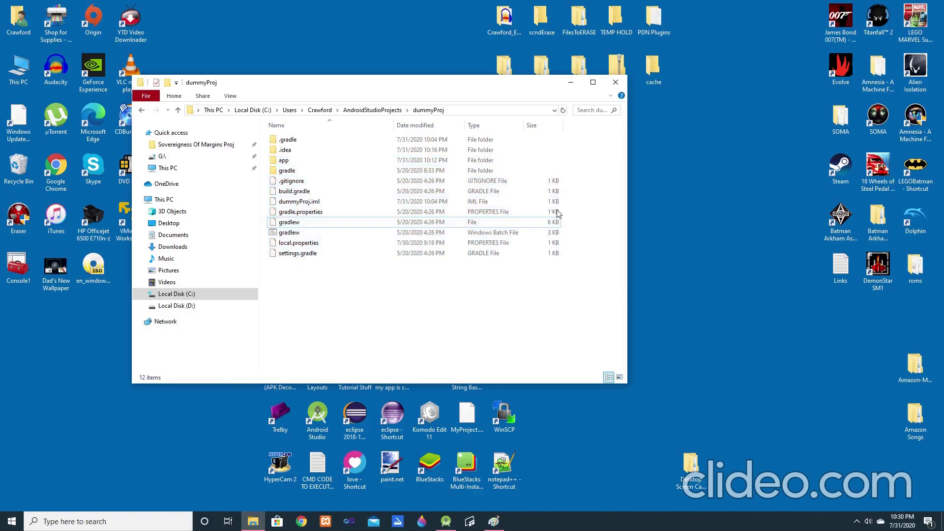
Create a new folder on the desktop and place its open window beside the dummyProj window, dismissing the OneDrive prompt
right_click(634, 222)
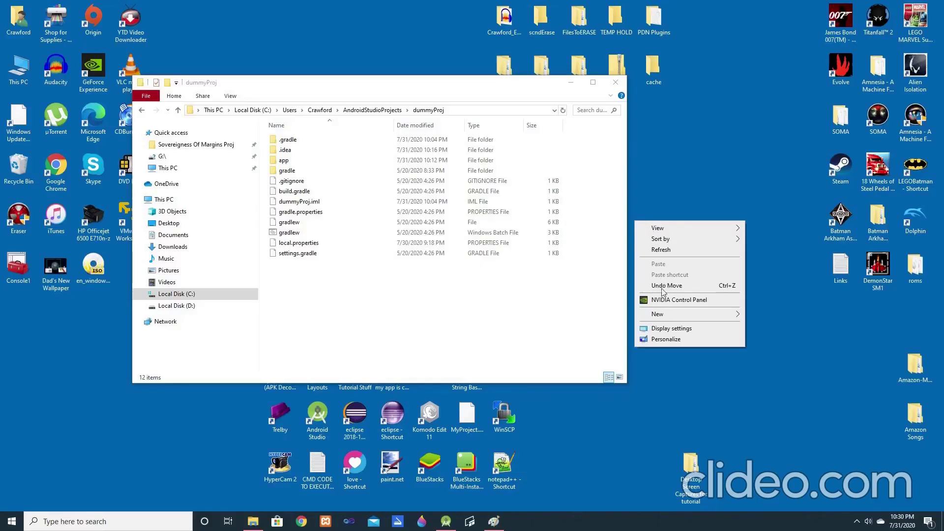
mouse_move(663, 312)
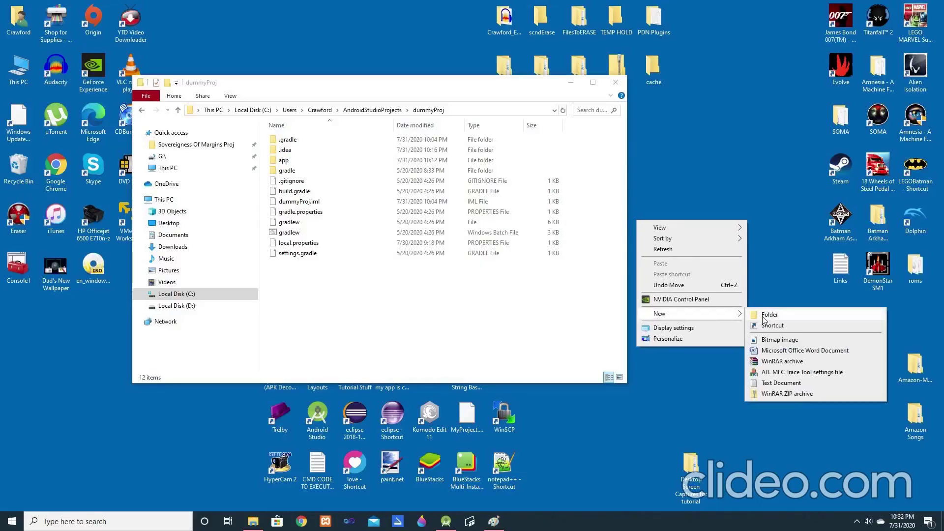
left_click(759, 315)
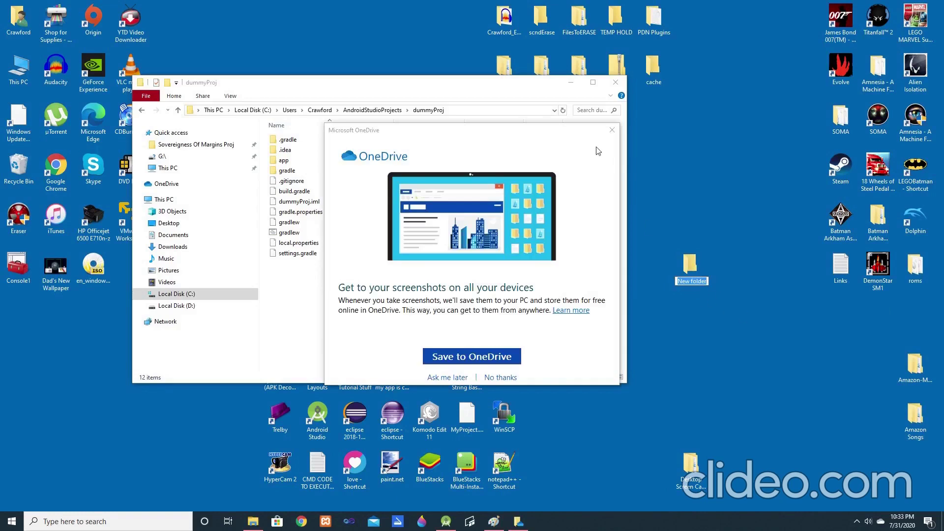
left_click(612, 130)
double_click(682, 272)
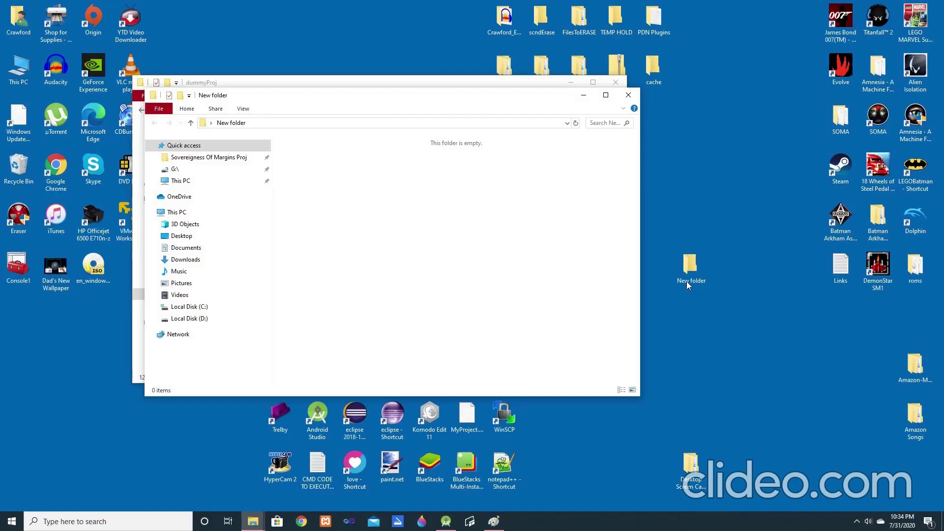
left_click_drag(415, 95, 647, 89)
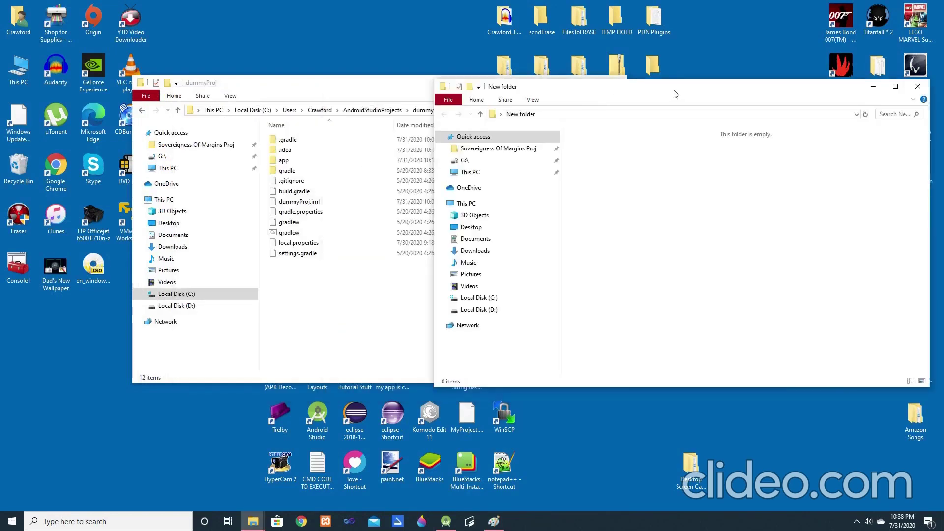
Copy everything in dummyProj except the .gradle and .idea folders into the new desktop folder, and close both folder windows
left_click_drag(326, 162, 306, 256)
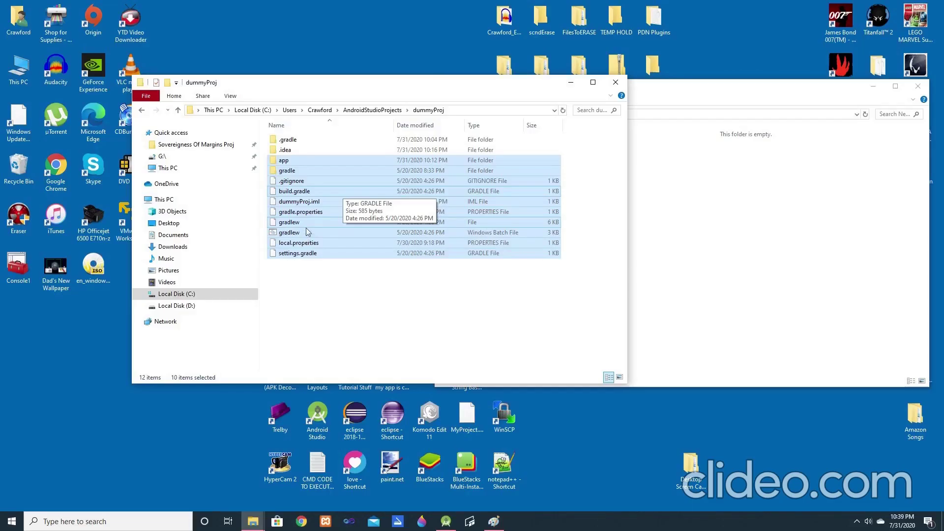
key("shift+F10")
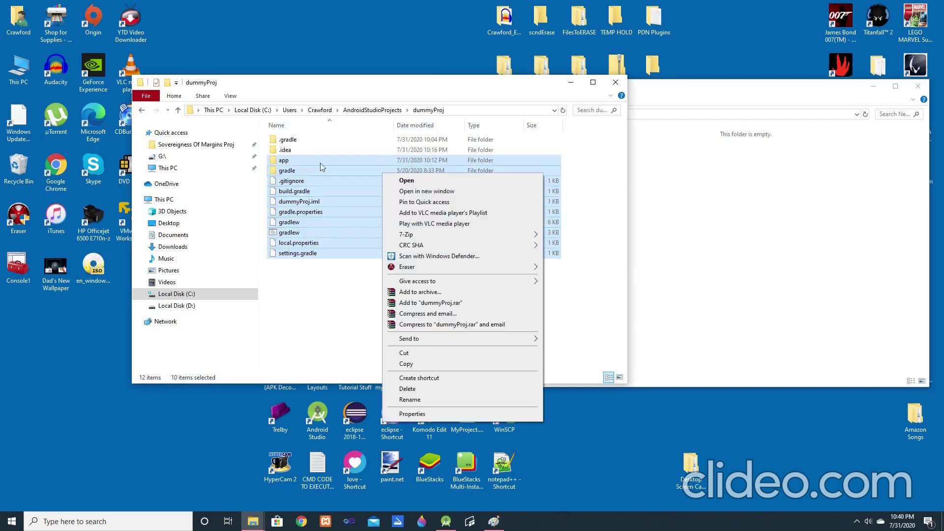
left_click(412, 363)
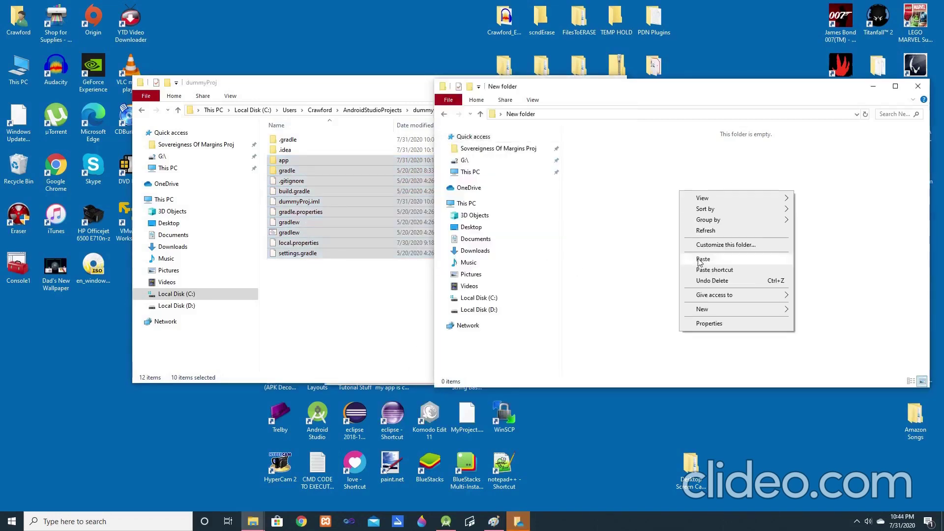
left_click(700, 259)
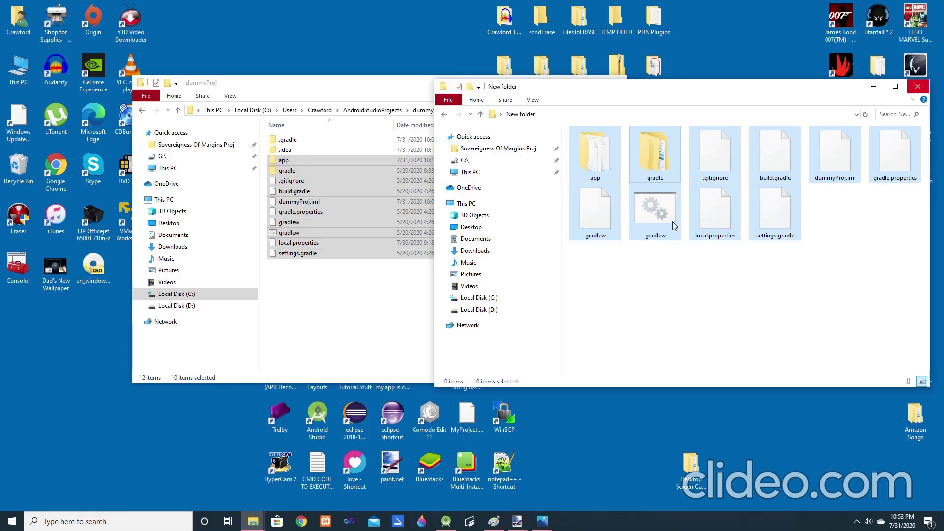
left_click(919, 92)
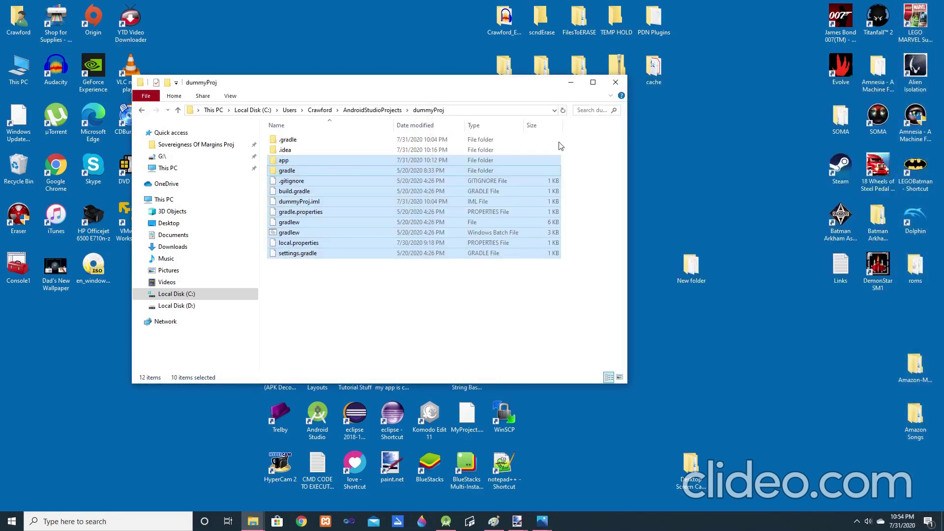
left_click(615, 83)
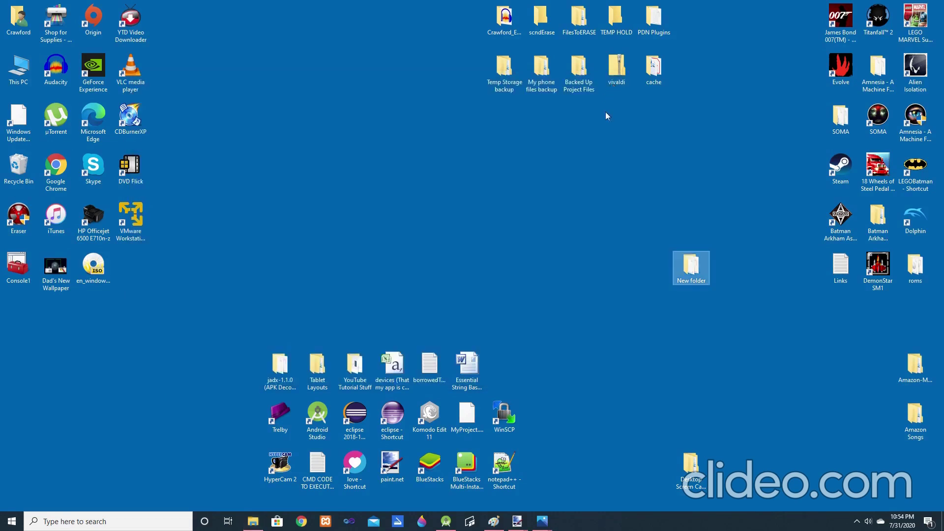
Rename the new desktop folder as dummyProj
right_click(683, 281)
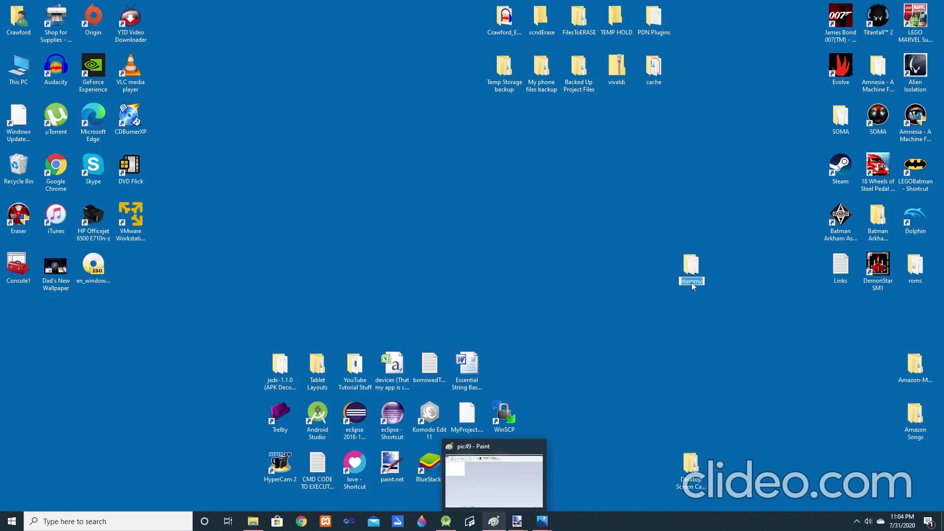
left_click(702, 284)
type("Proj")
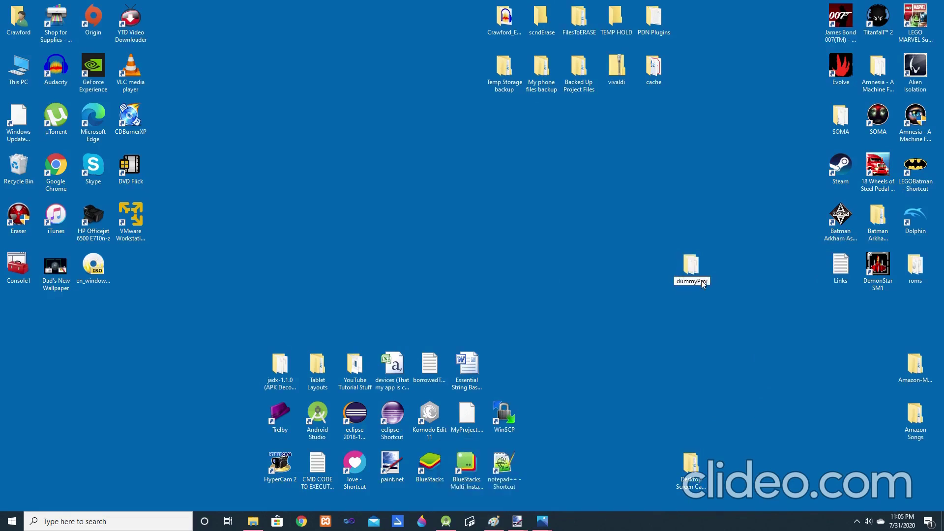
key("Return")
left_click(712, 290)
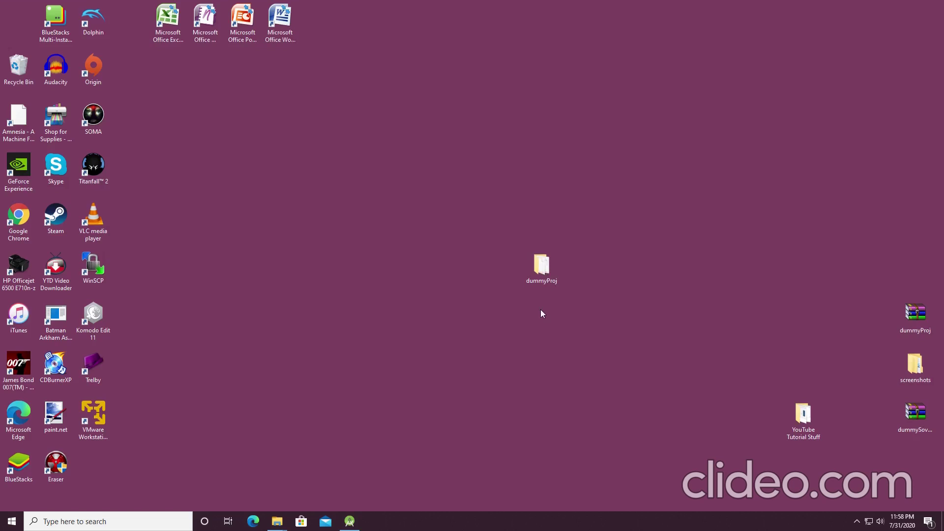
Check the copied files and folders inside the desktop dummyProj folder, and close its window
double_click(542, 277)
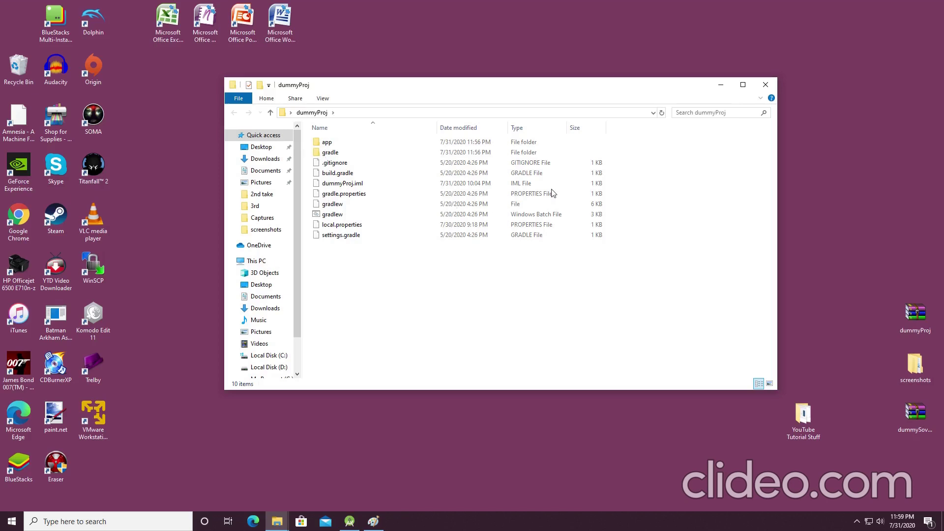
left_click(768, 87)
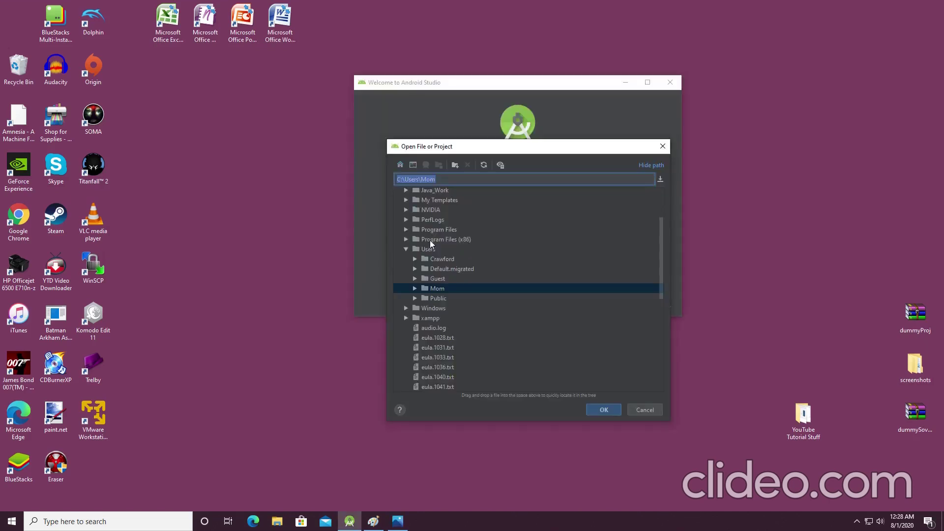
Switch to Android Studio and open the dummyProj project from the Desktop folder of the user's profile
left_click(414, 288)
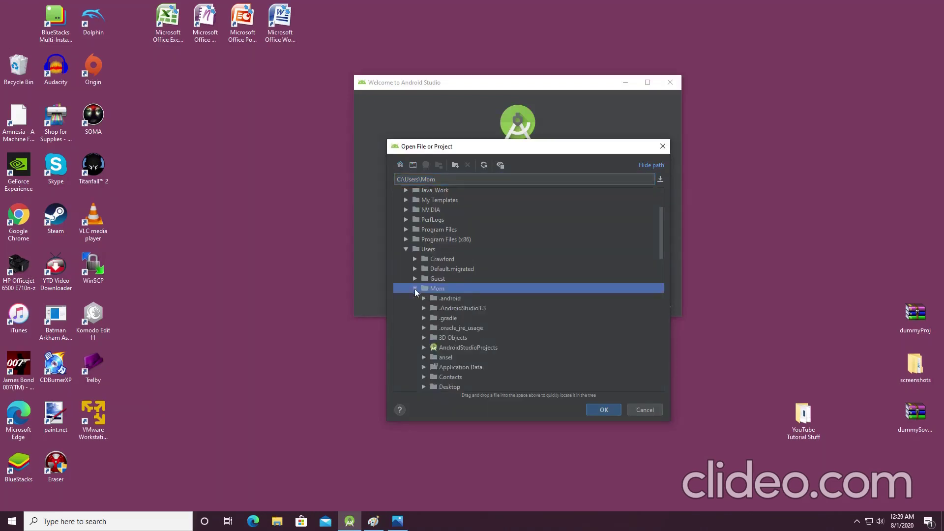
scroll(661, 252, "down", 2)
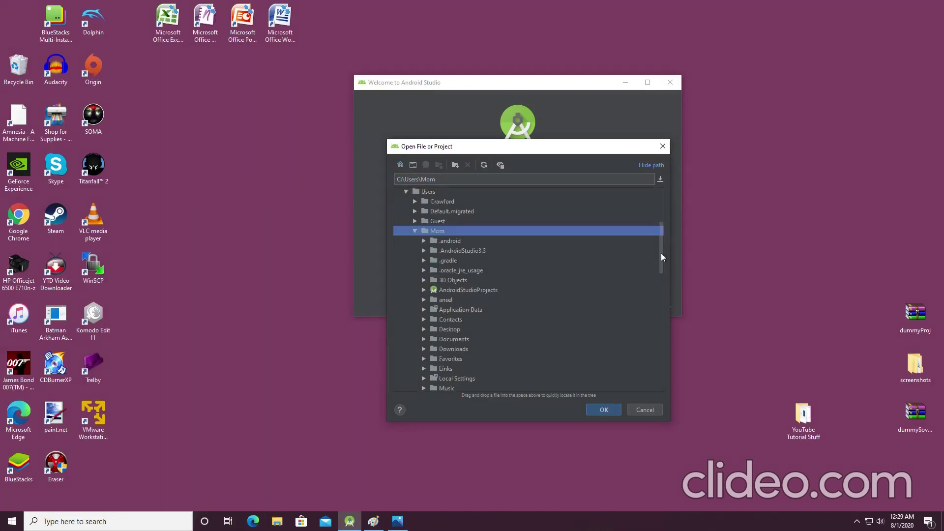
left_click(424, 329)
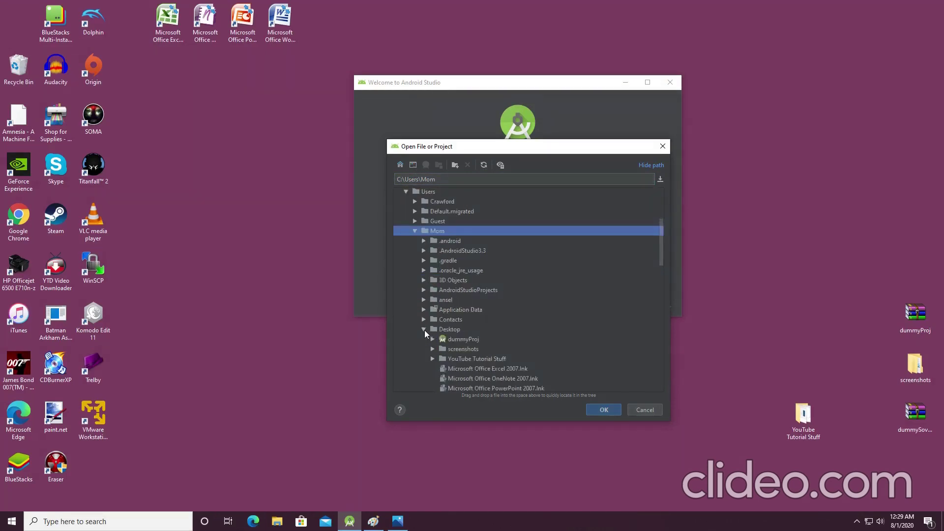
left_click(456, 340)
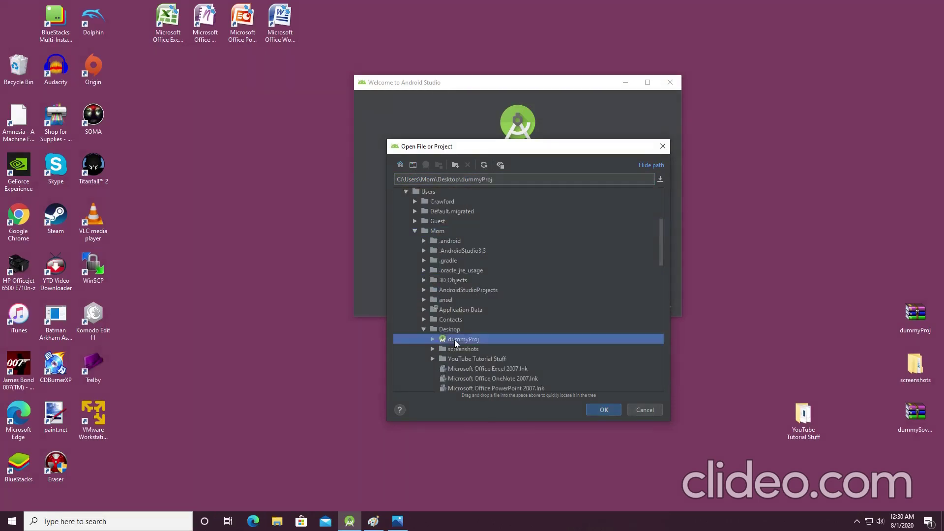
left_click(597, 413)
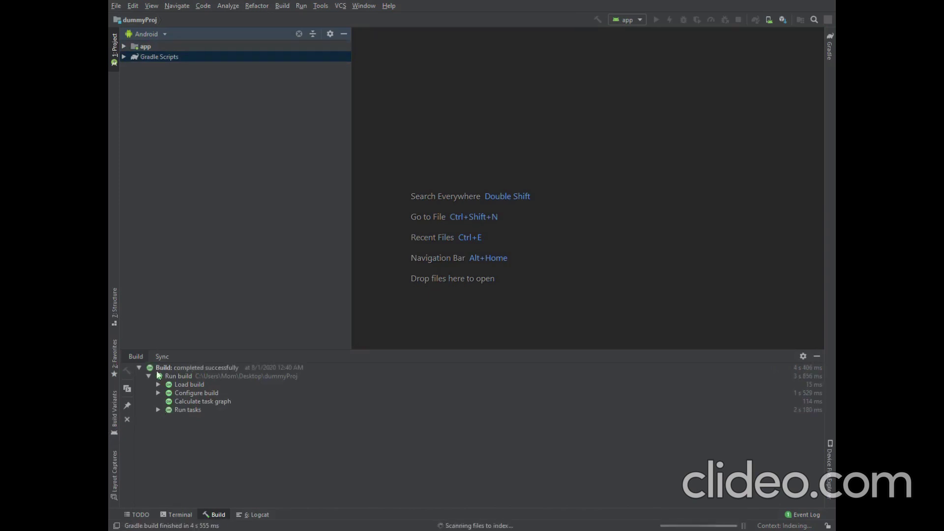
Expand the app module's java folder and the main com.dummyPackage package, and open MainActivity in the editor
left_click(125, 45)
left_click(132, 65)
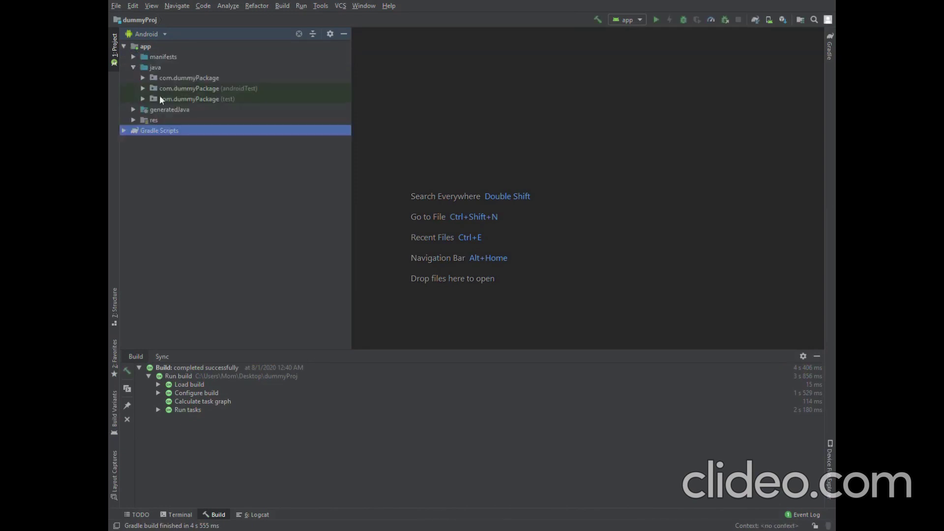
left_click(138, 76)
left_click(142, 77)
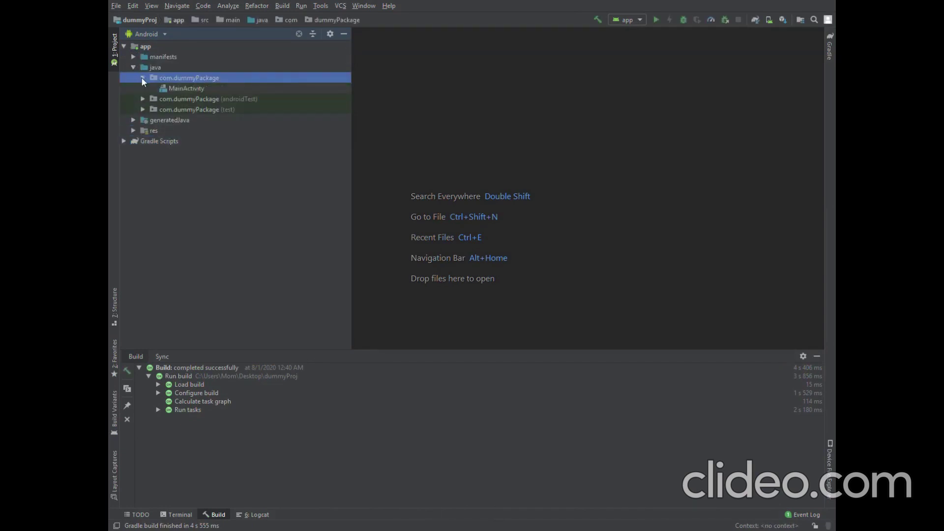
left_click(168, 89)
double_click(167, 88)
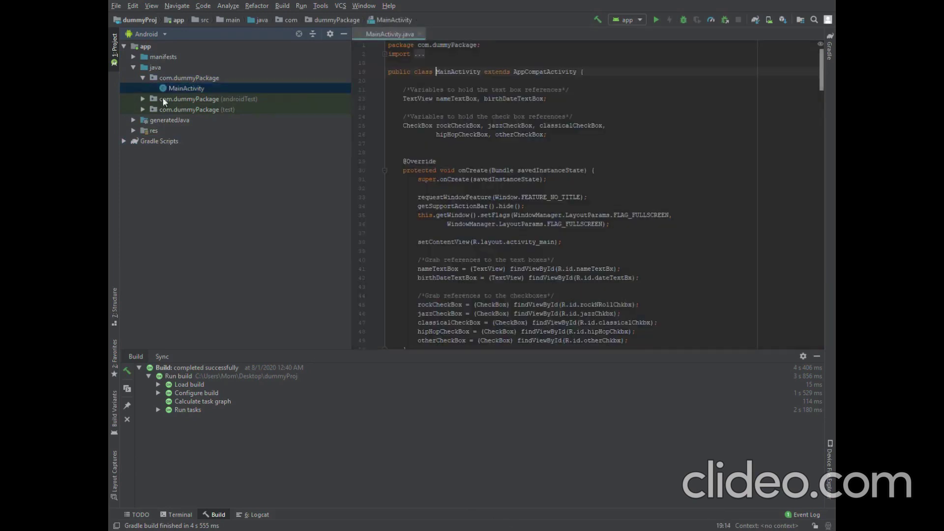
Expand the res folder and look through the MainActivity code to check that the project's contents were transferred
left_click(132, 131)
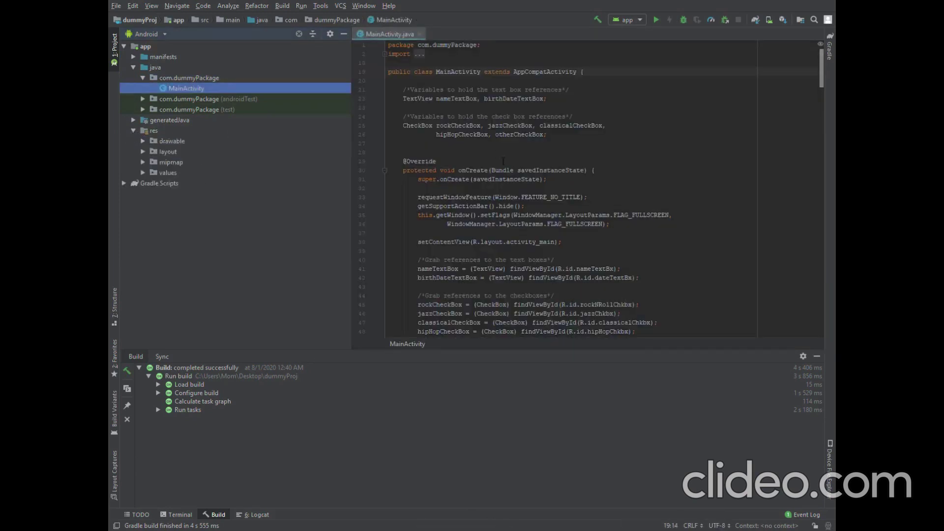
scroll(502, 161, "down", 15)
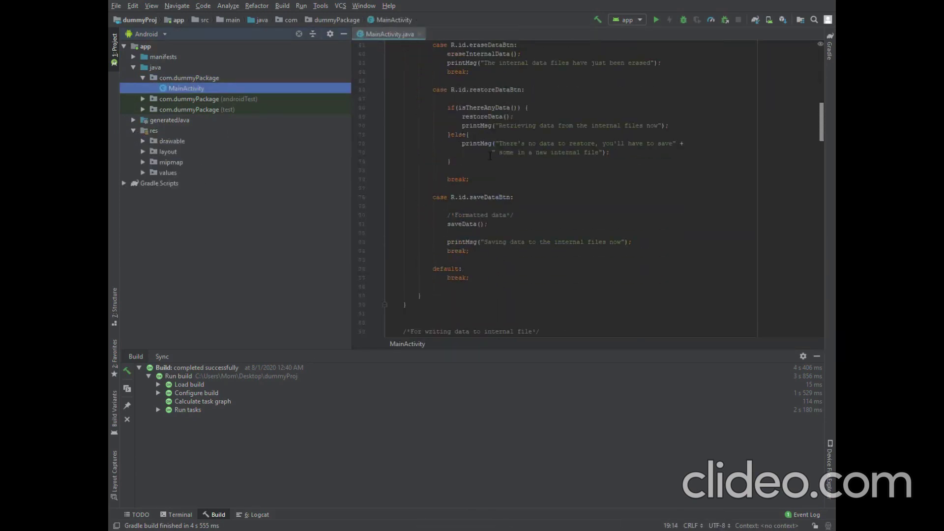
scroll(490, 156, "down", 12)
scroll(491, 156, "down", 12)
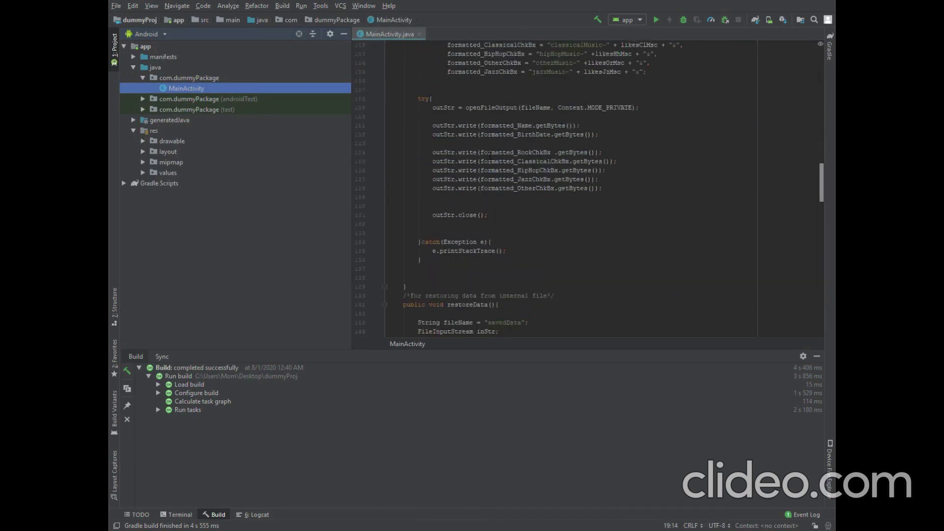
scroll(490, 156, "up", 20)
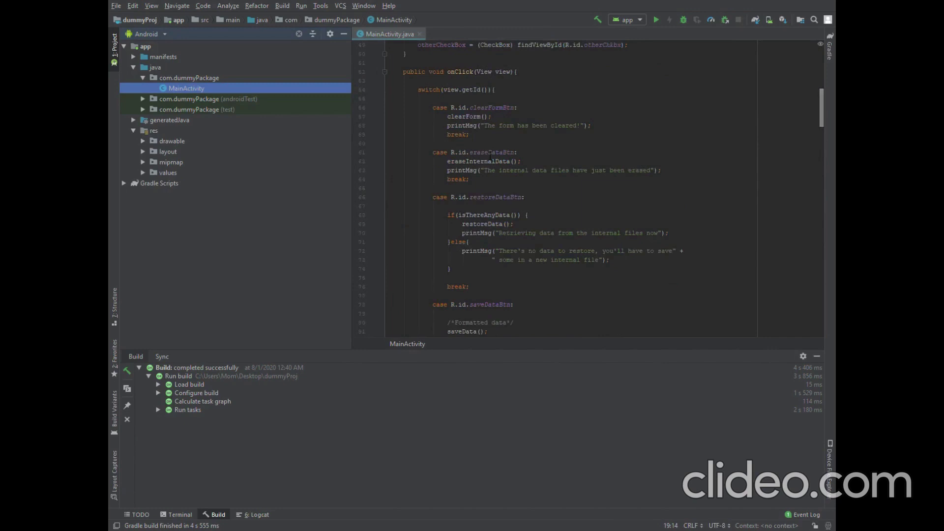
scroll(490, 155, "up", 9)
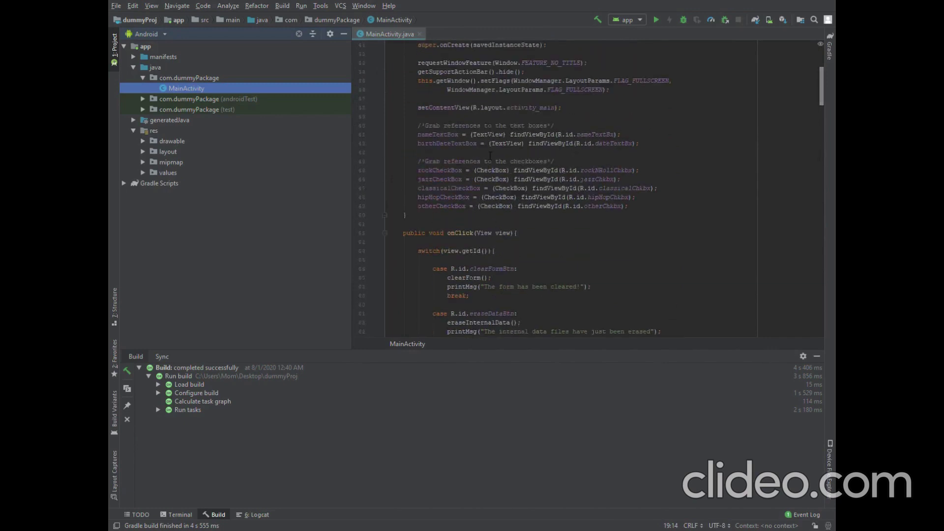
scroll(490, 156, "up", 2)
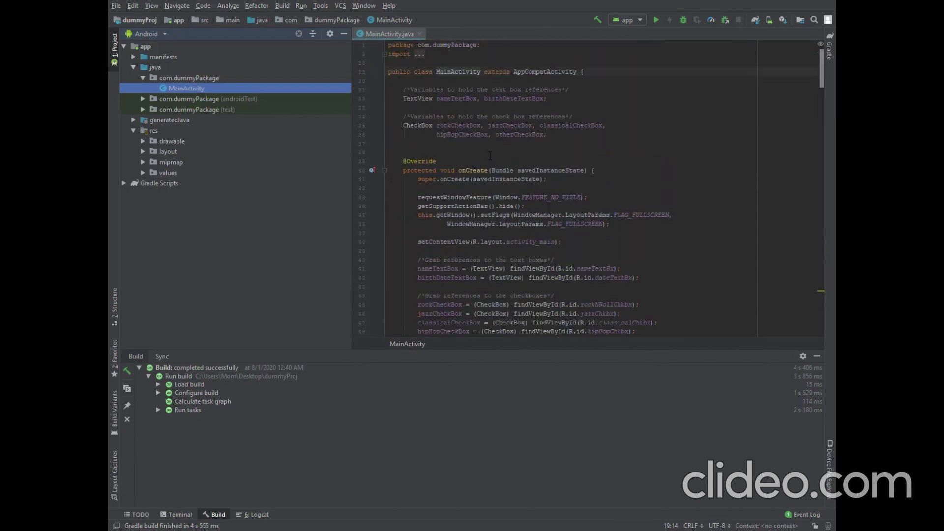